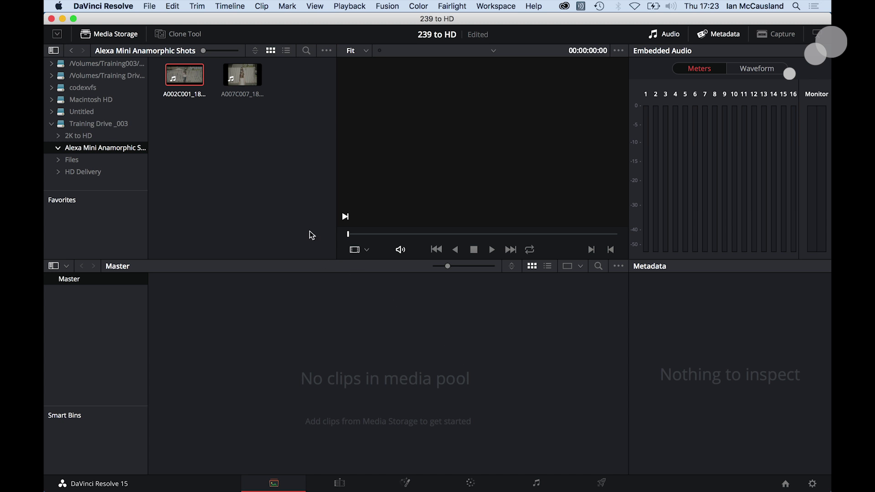
Preview clip A002C001 past the slate, add it to the media pool, and open Project Settings
{"action": "left_click", "coordinate": [185, 78]}
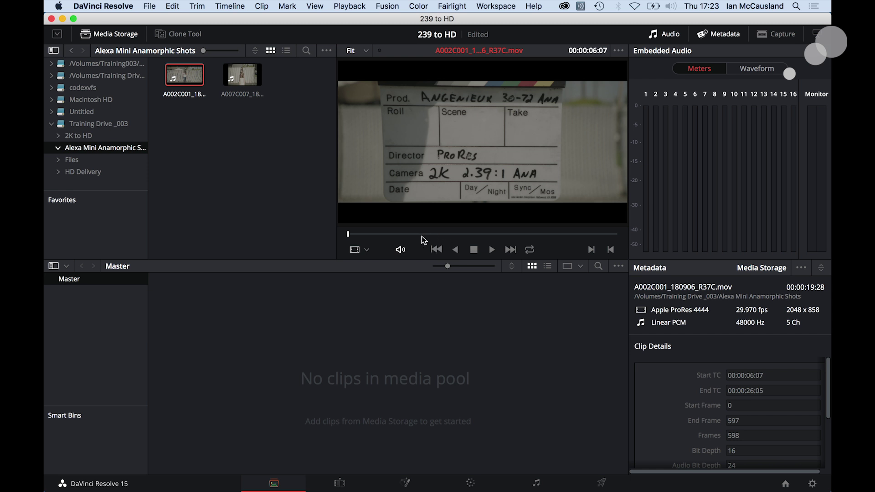
{"action": "left_click_drag", "start_coordinate": [419, 236], "coordinate": [511, 225]}
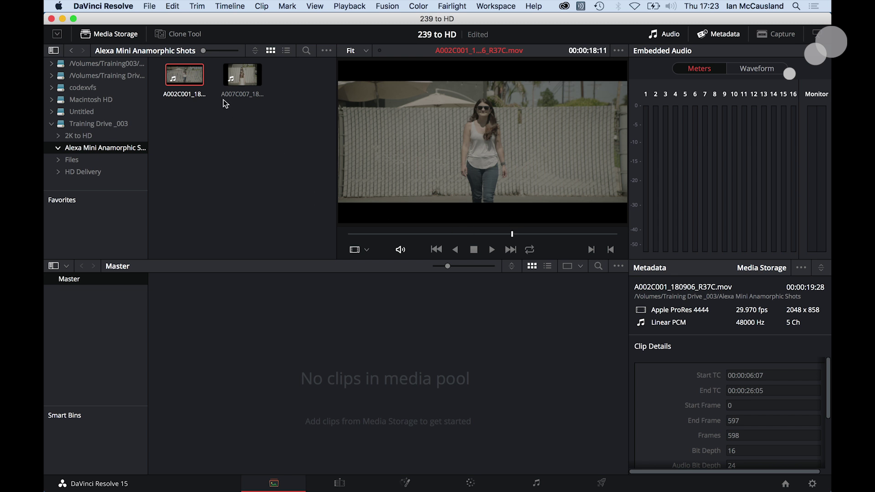
{"action": "left_click_drag", "start_coordinate": [195, 80], "coordinate": [249, 328]}
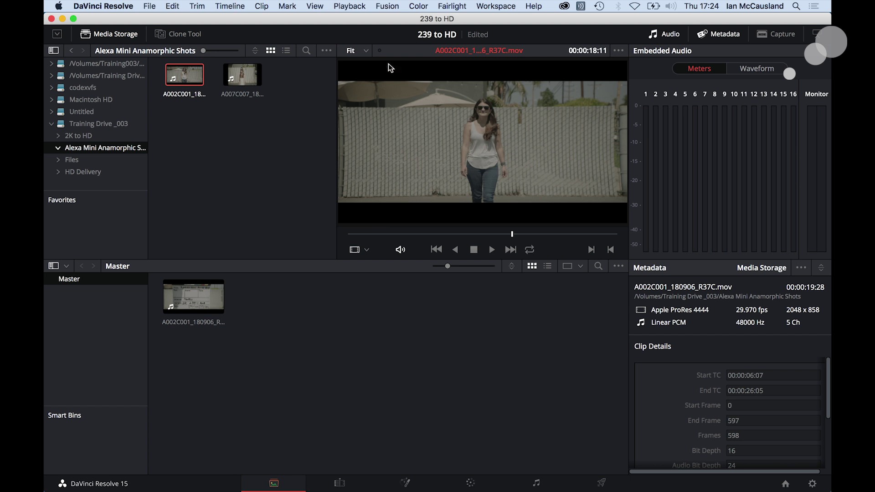
{"action": "left_click", "coordinate": [812, 483]}
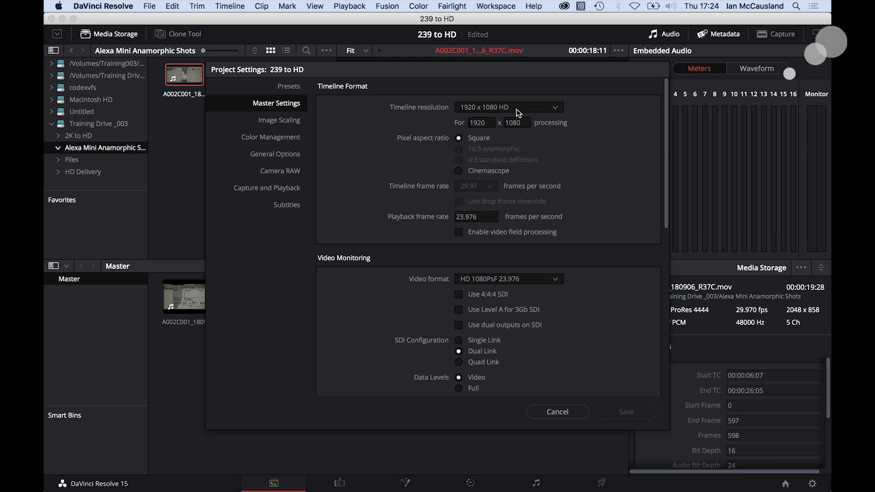
Set the timeline resolution to 2048 x 1080 DCI in Master Settings
{"action": "left_click_drag", "start_coordinate": [472, 69], "coordinate": [107, 50]}
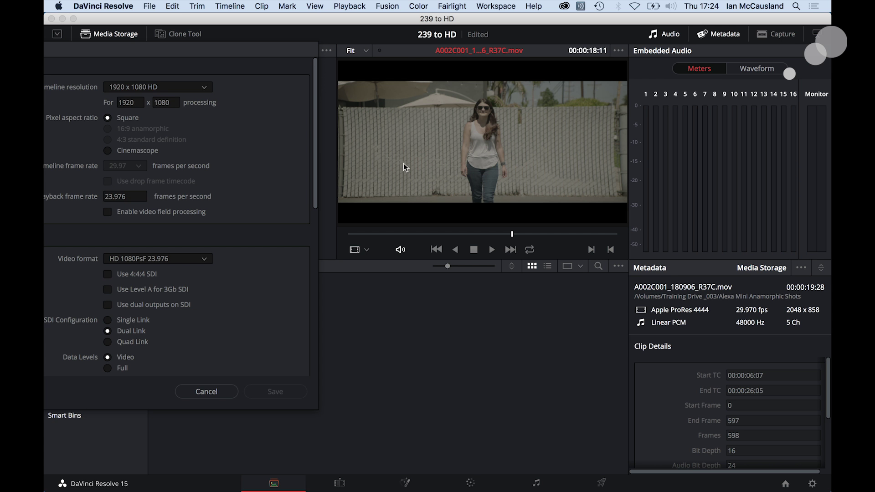
{"action": "left_click_drag", "start_coordinate": [258, 57], "coordinate": [493, 103]}
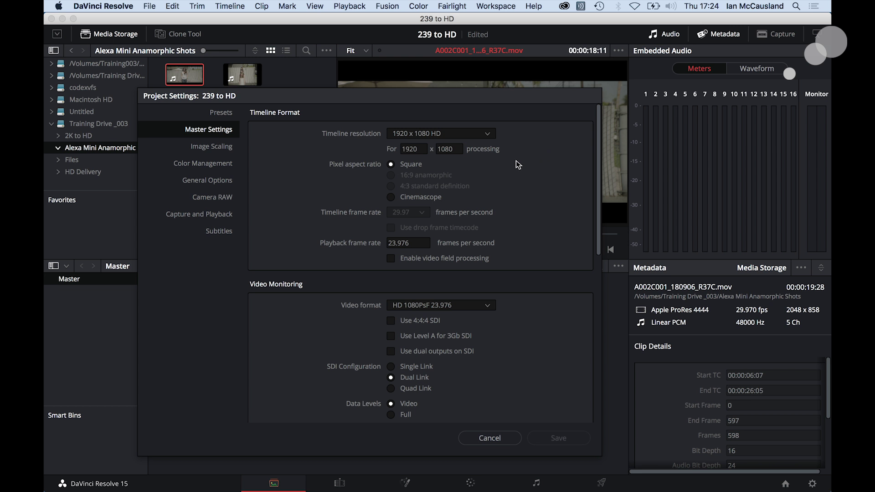
{"action": "left_click_drag", "start_coordinate": [500, 89], "coordinate": [500, 91]}
{"action": "left_click_drag", "start_coordinate": [519, 94], "coordinate": [529, 57]}
{"action": "left_click", "coordinate": [497, 99]}
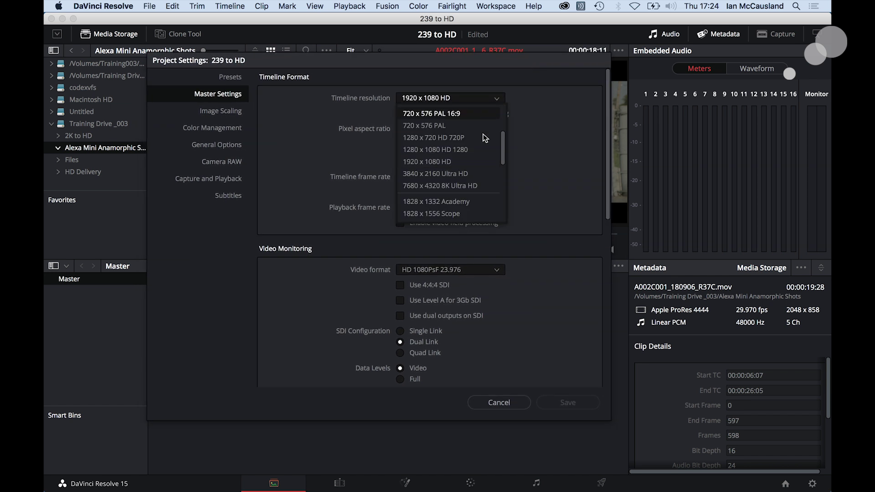
{"action": "scroll", "coordinate": [477, 170], "scroll_direction": "down", "scroll_amount": 2}
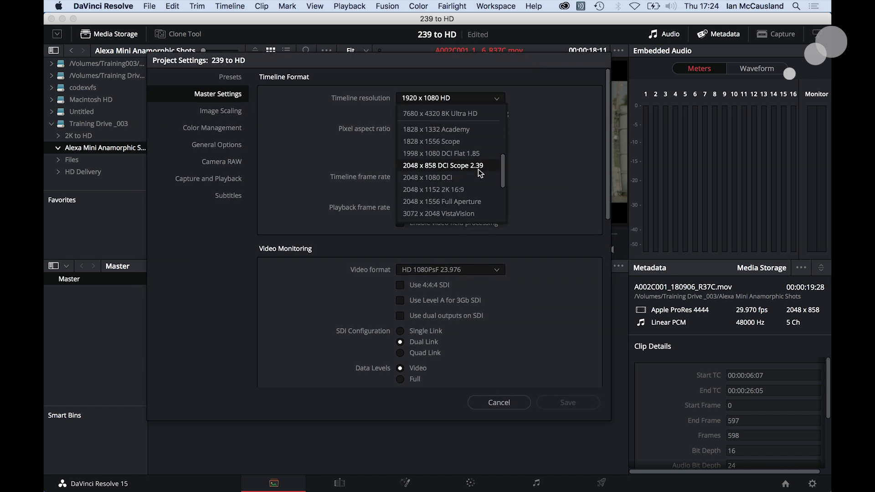
{"action": "scroll", "coordinate": [482, 182], "scroll_direction": "down", "scroll_amount": 2}
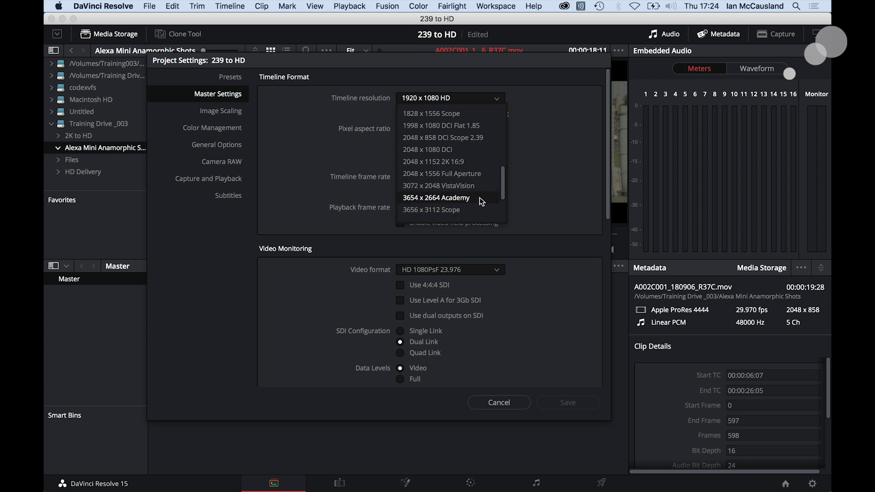
{"action": "scroll", "coordinate": [480, 196], "scroll_direction": "down", "scroll_amount": 3}
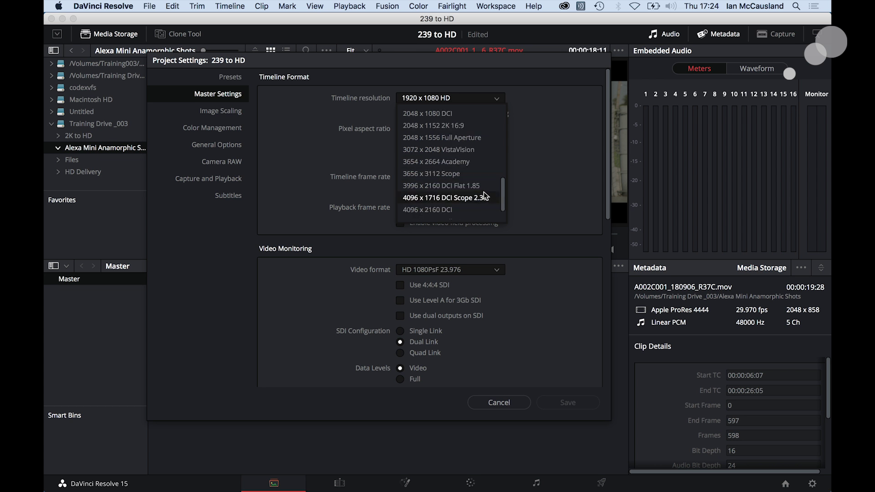
{"action": "left_click", "coordinate": [456, 114]}
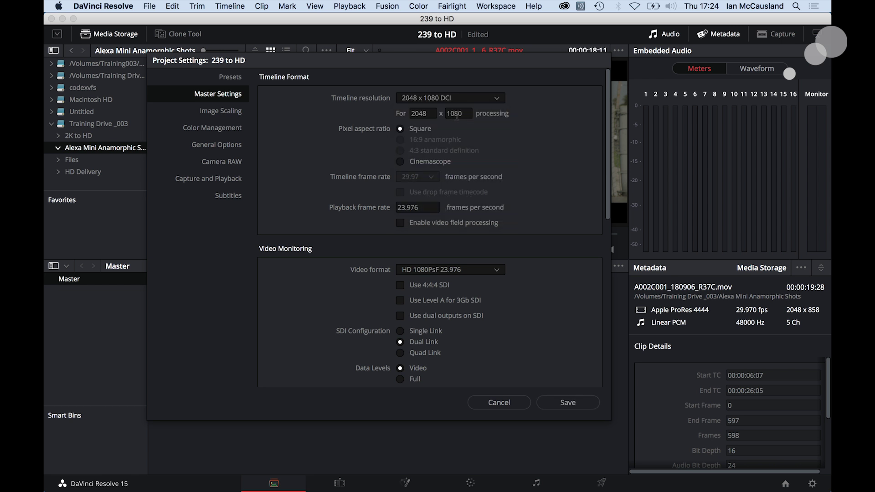
Set video monitoring to 2K 1080PsF 23.976 and save the project settings
{"action": "left_click", "coordinate": [498, 270]}
{"action": "scroll", "coordinate": [484, 298], "scroll_direction": "down", "scroll_amount": 6}
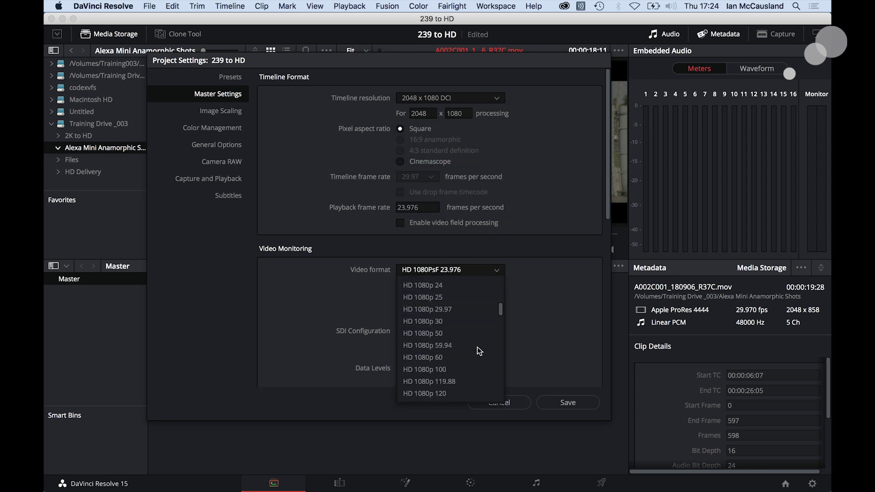
{"action": "scroll", "coordinate": [476, 346], "scroll_direction": "down", "scroll_amount": 6}
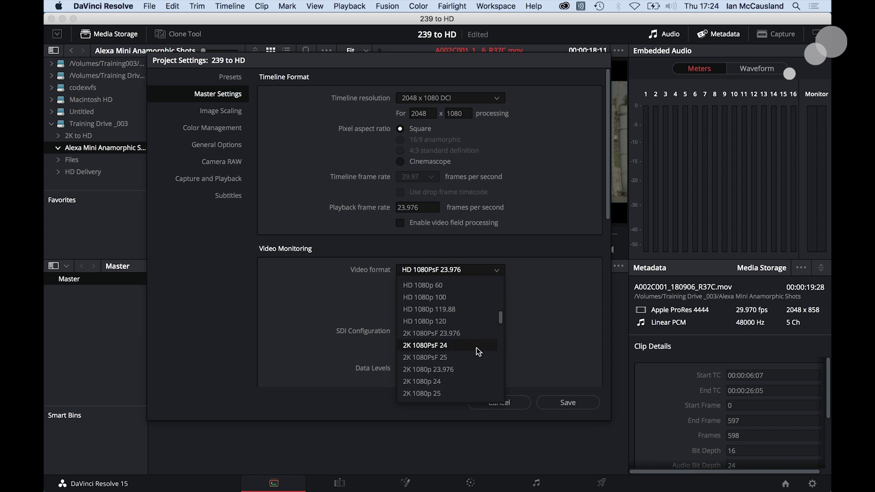
{"action": "left_click", "coordinate": [474, 333]}
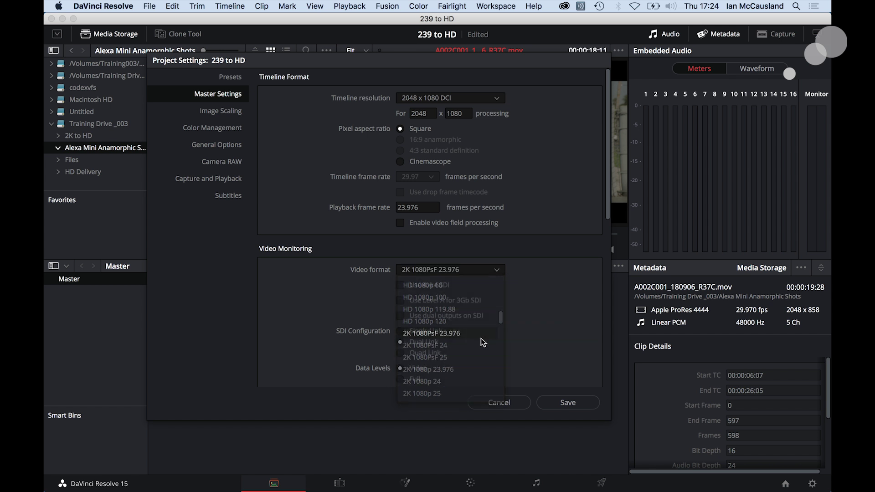
{"action": "left_click", "coordinate": [565, 403]}
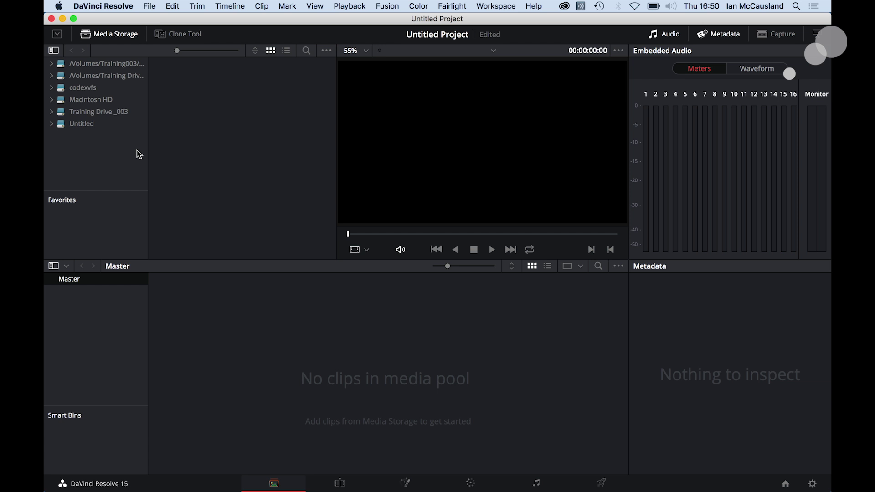
Add clip A007C007 from Training Drive _003's Alexa Mini Anamorphic Shots folder, matching the project frame rate
{"action": "left_click", "coordinate": [51, 111]}
{"action": "left_click", "coordinate": [75, 123]}
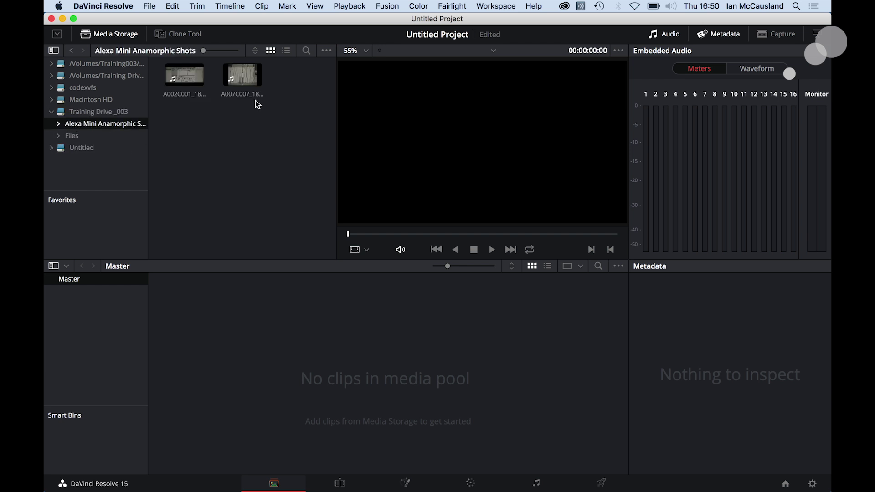
{"action": "left_click", "coordinate": [244, 78]}
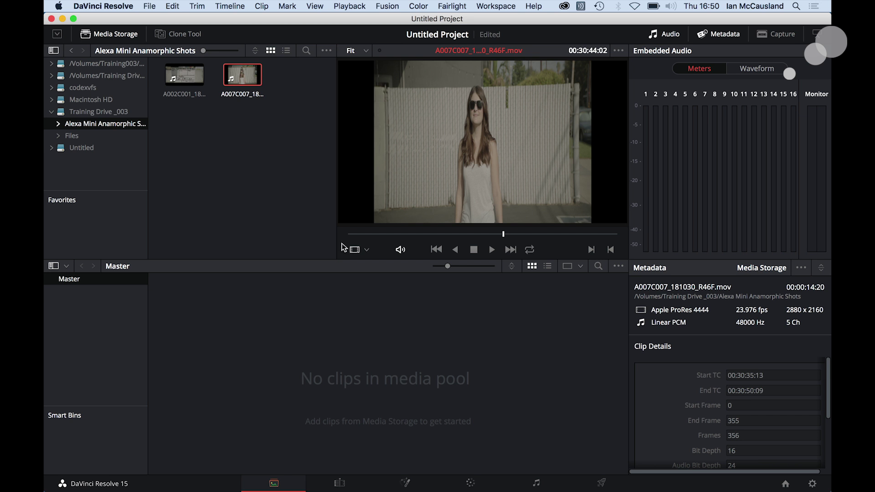
{"action": "left_click_drag", "start_coordinate": [240, 73], "coordinate": [192, 324]}
{"action": "left_click", "coordinate": [556, 288]}
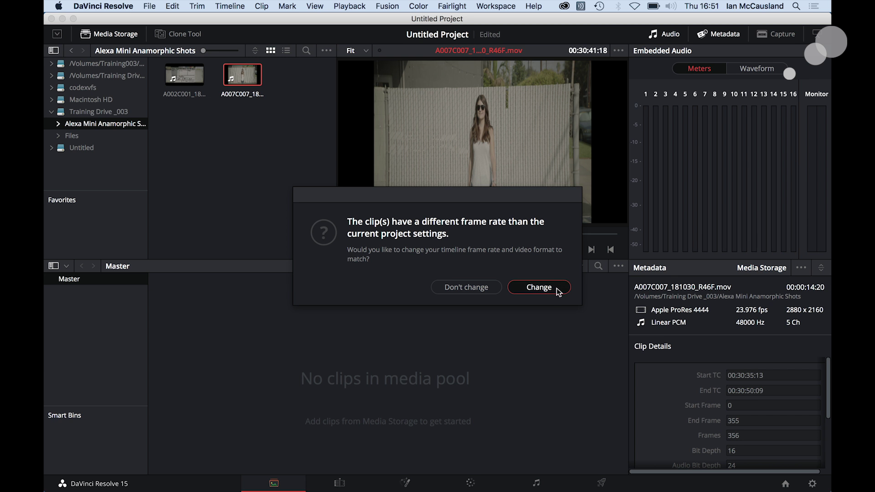
{"action": "left_click", "coordinate": [187, 294]}
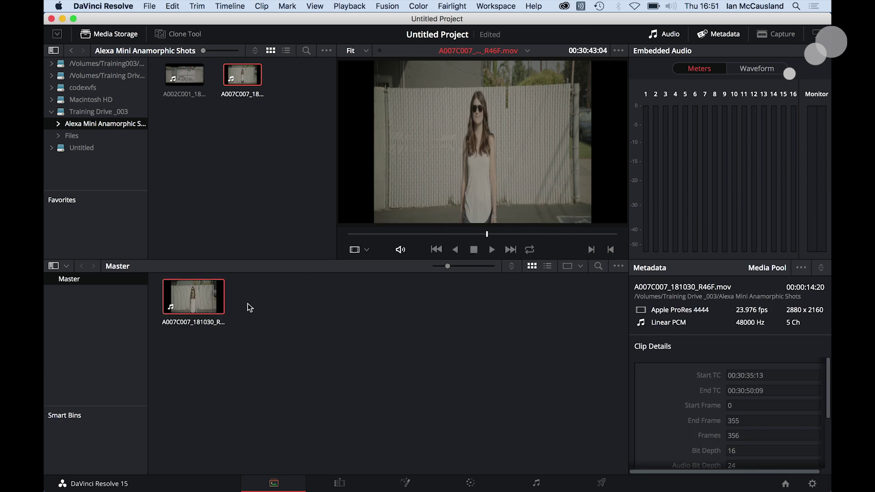
{"action": "right_click", "coordinate": [197, 300]}
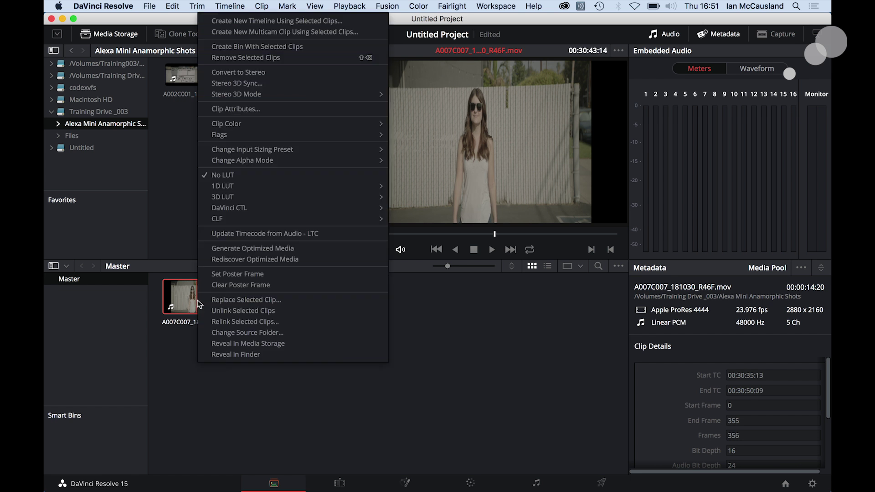
Set clip A007C007's pixel aspect ratio to CinemaScope in Clip Attributes
{"action": "left_click", "coordinate": [280, 108]}
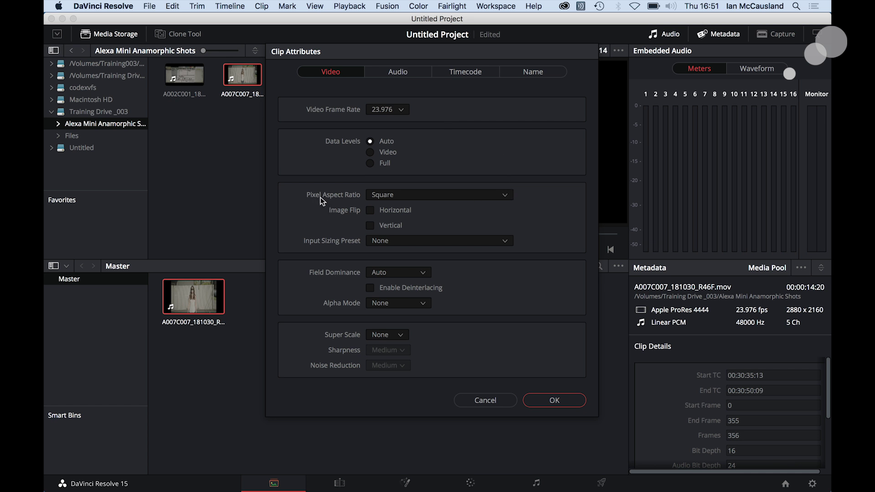
{"action": "left_click", "coordinate": [407, 194]}
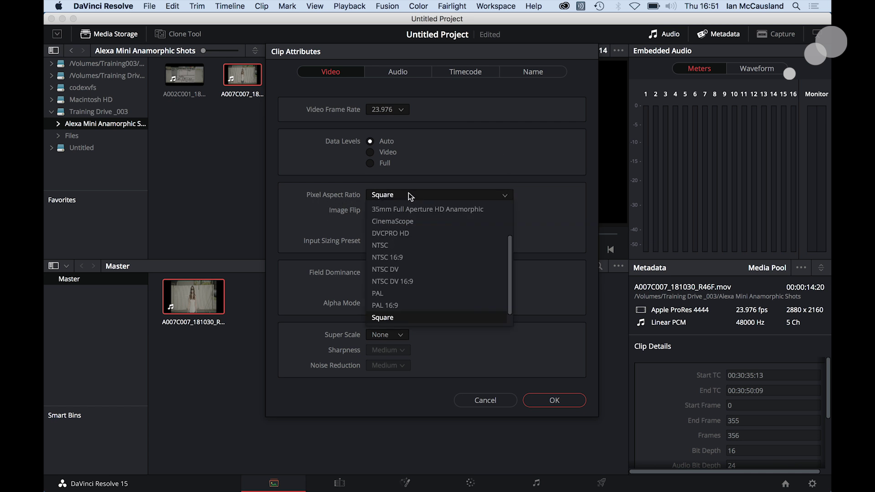
{"action": "left_click", "coordinate": [418, 222]}
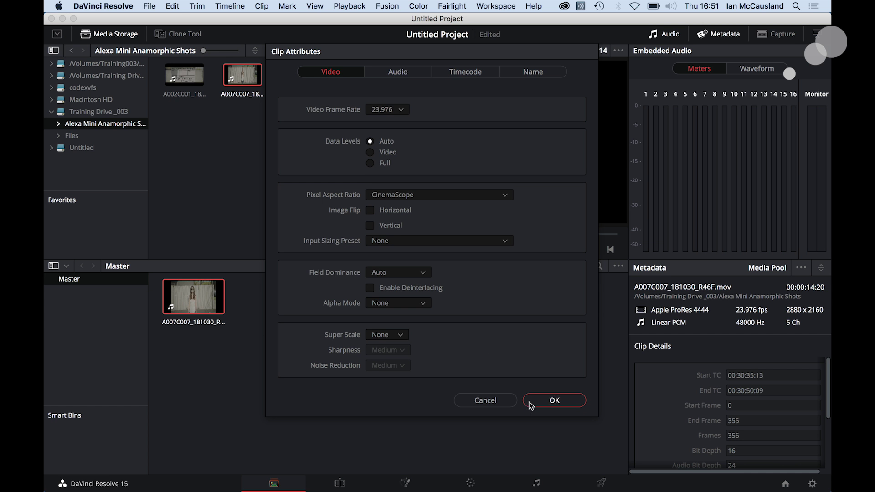
{"action": "left_click", "coordinate": [542, 401]}
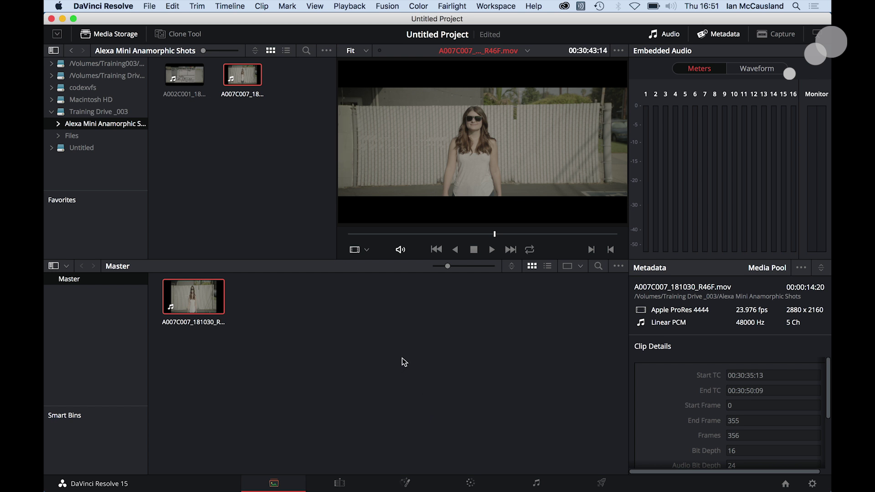
Set timeline resolution to 2048 x 858 DCI Scope 2.39 and monitoring to 2K 1080p 23.976, then save
{"action": "left_click", "coordinate": [811, 482]}
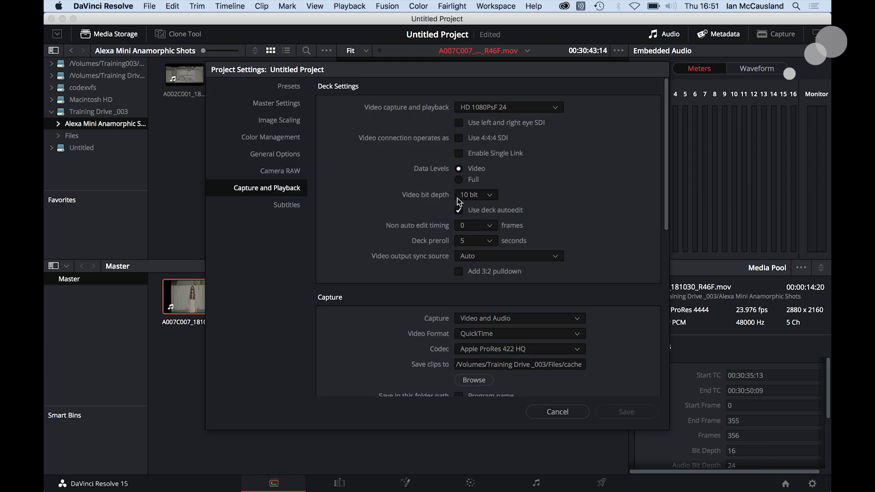
{"action": "left_click", "coordinate": [293, 107]}
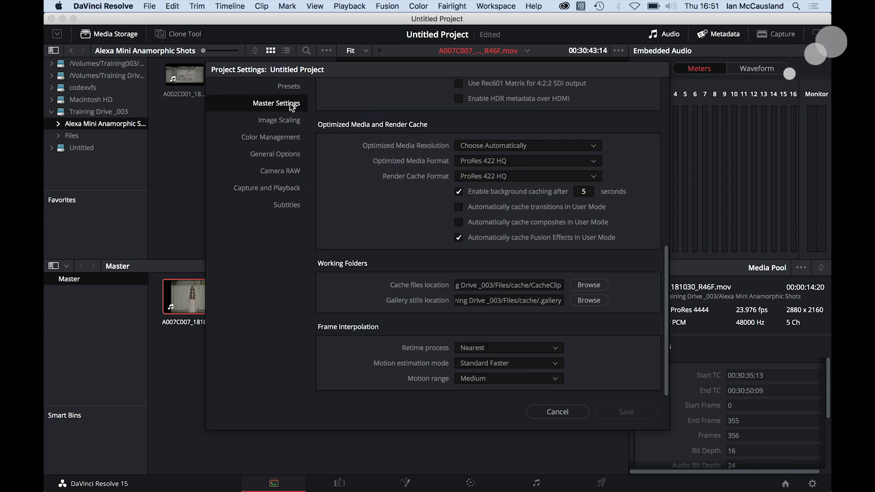
{"action": "scroll", "coordinate": [605, 192], "scroll_direction": "up", "scroll_amount": 10}
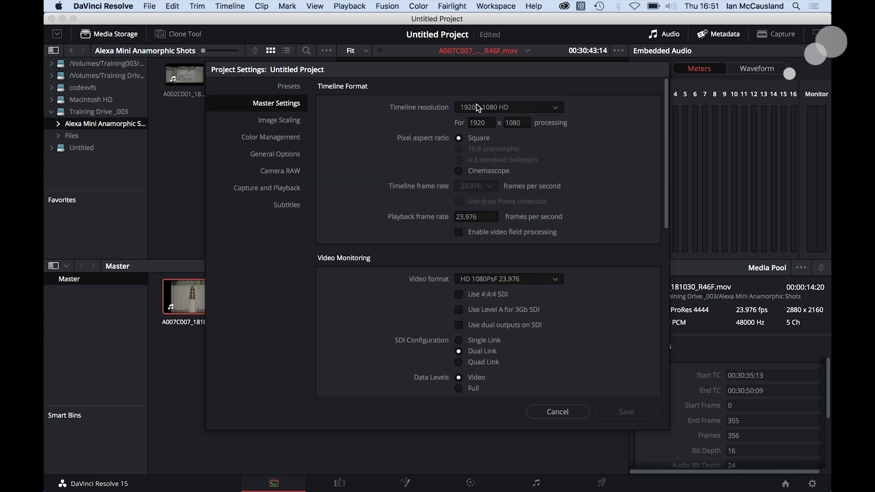
{"action": "left_click", "coordinate": [554, 107]}
{"action": "scroll", "coordinate": [547, 150], "scroll_direction": "down", "scroll_amount": 6}
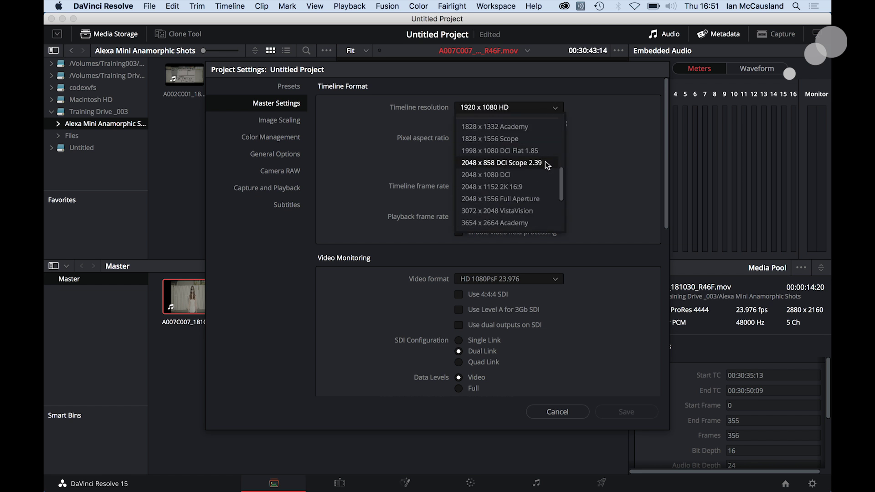
{"action": "left_click", "coordinate": [547, 163]}
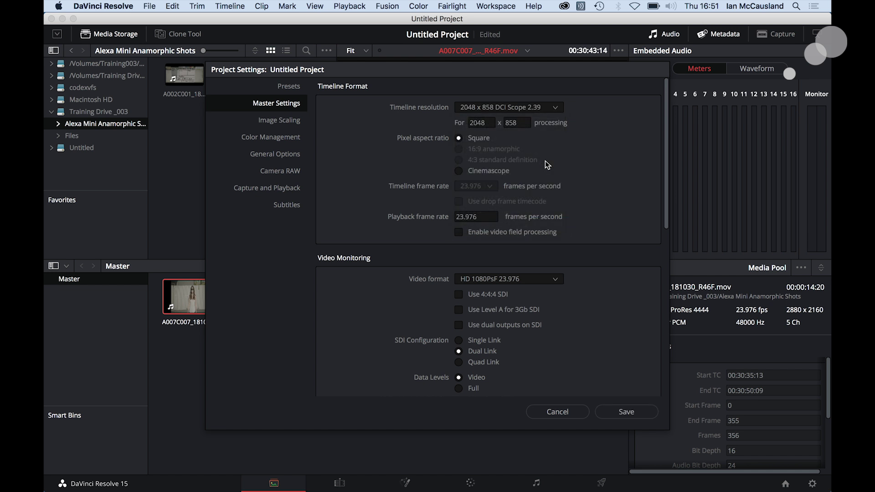
{"action": "left_click", "coordinate": [529, 277]}
{"action": "scroll", "coordinate": [529, 336], "scroll_direction": "down", "scroll_amount": 6}
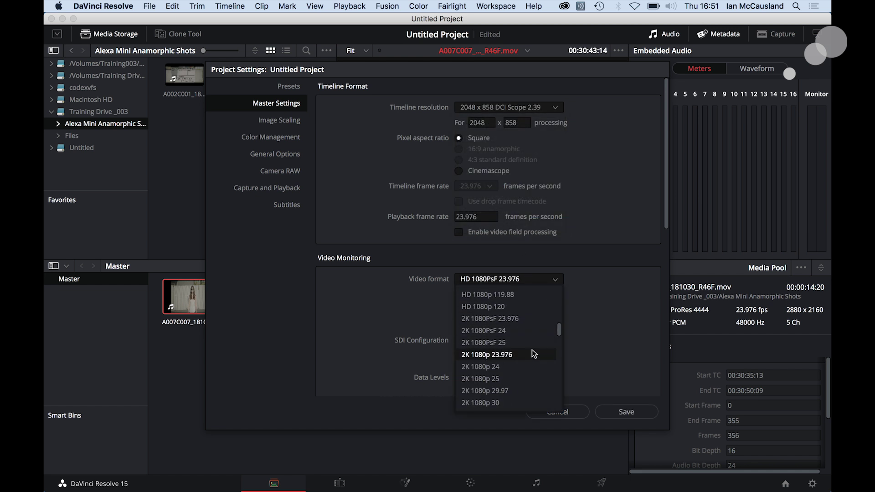
{"action": "left_click", "coordinate": [535, 355]}
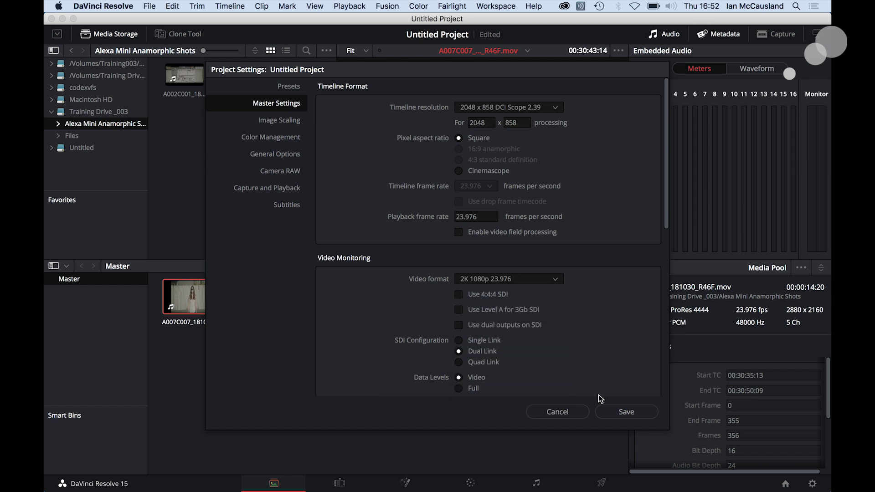
{"action": "left_click", "coordinate": [627, 411]}
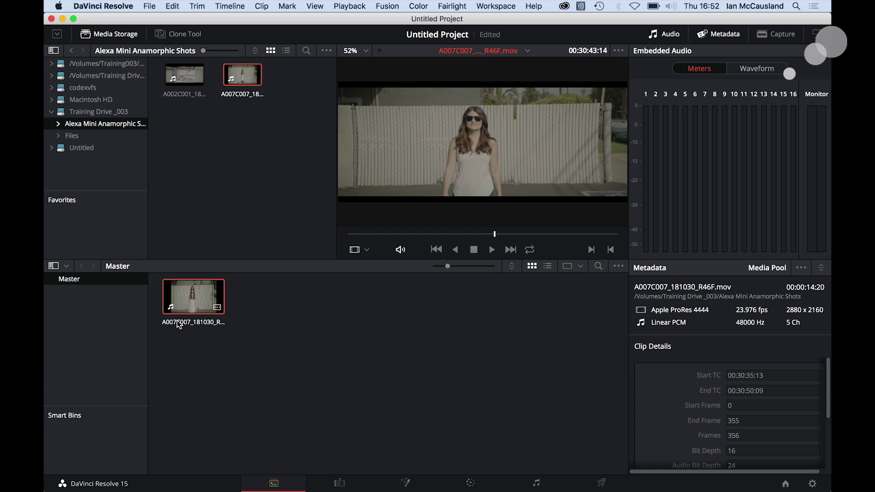
Create Timeline 1 from the A007C007 clip using default settings
{"action": "right_click", "coordinate": [193, 297]}
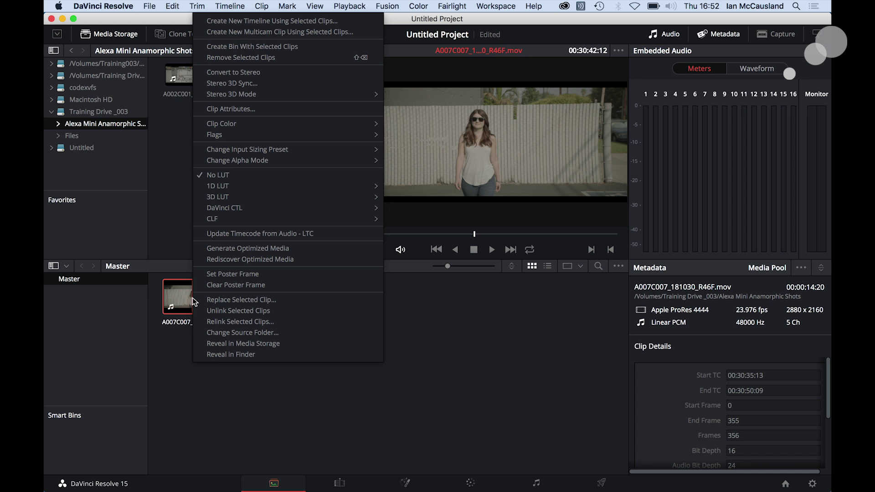
{"action": "left_click", "coordinate": [283, 22]}
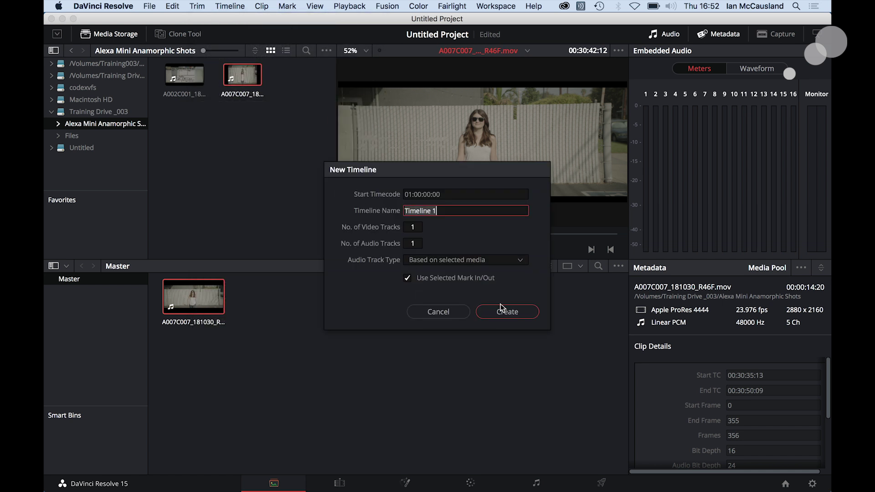
{"action": "left_click", "coordinate": [505, 311]}
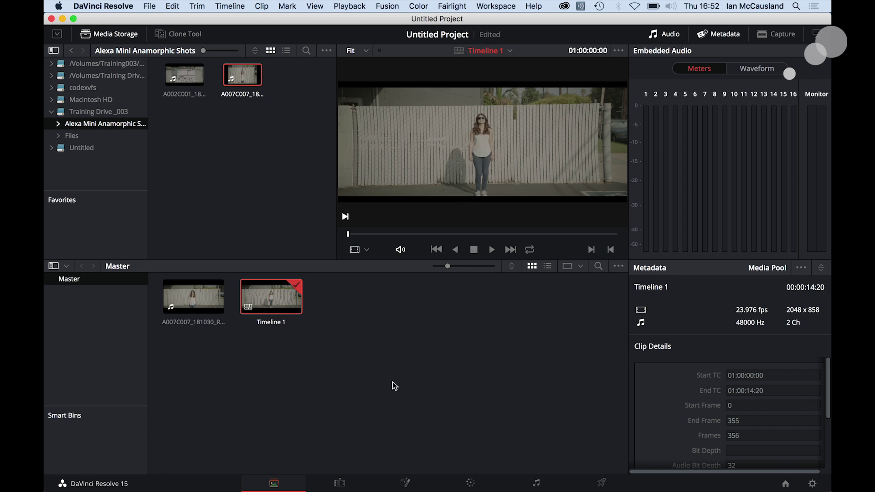
{"action": "left_click", "coordinate": [812, 483]}
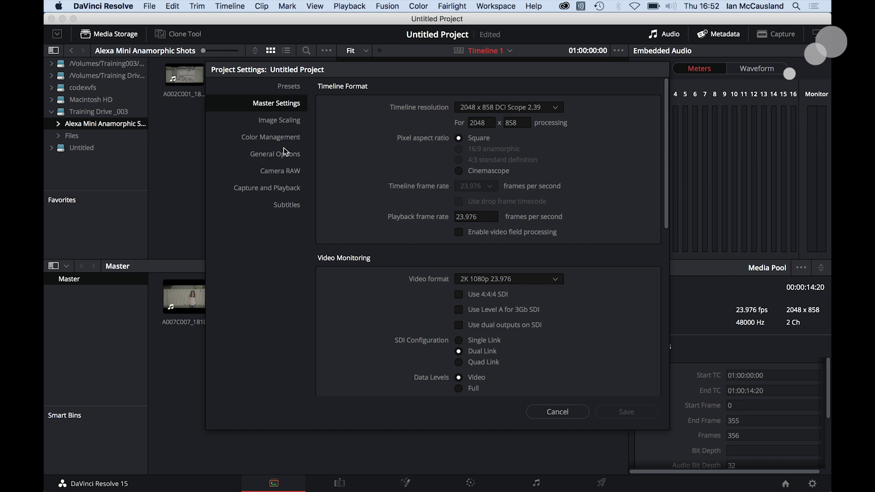
Set mismatched resolution files to Scale full frame with crop in Image Scaling and save
{"action": "left_click", "coordinate": [283, 121]}
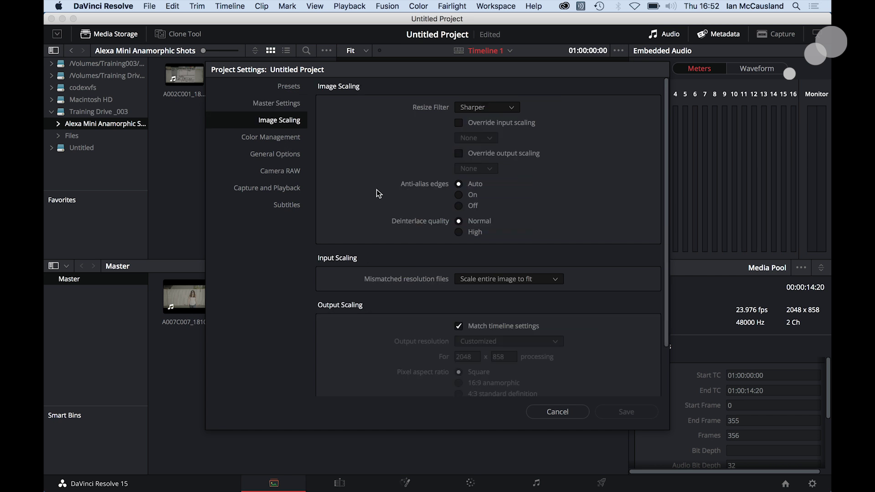
{"action": "left_click", "coordinate": [555, 280]}
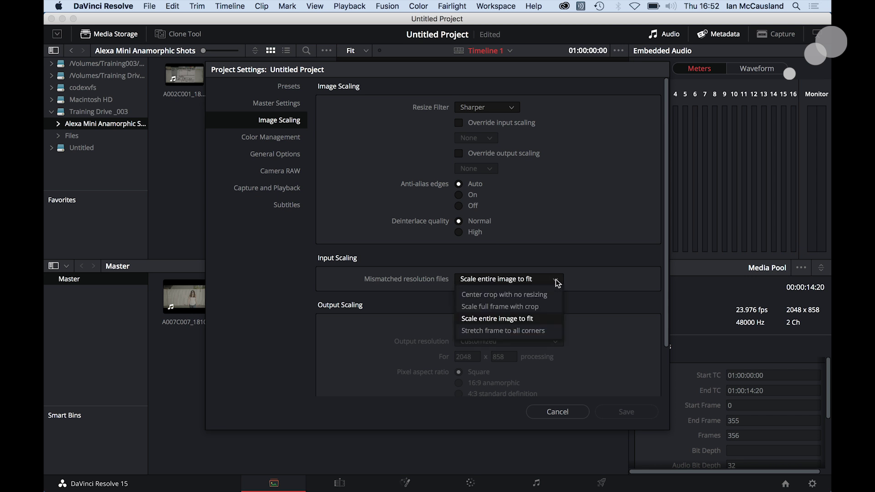
{"action": "left_click", "coordinate": [545, 306]}
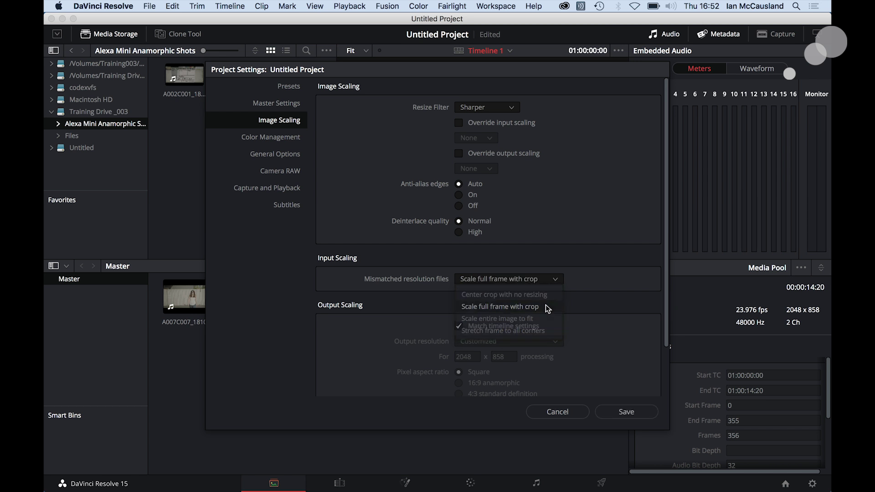
{"action": "left_click", "coordinate": [625, 411]}
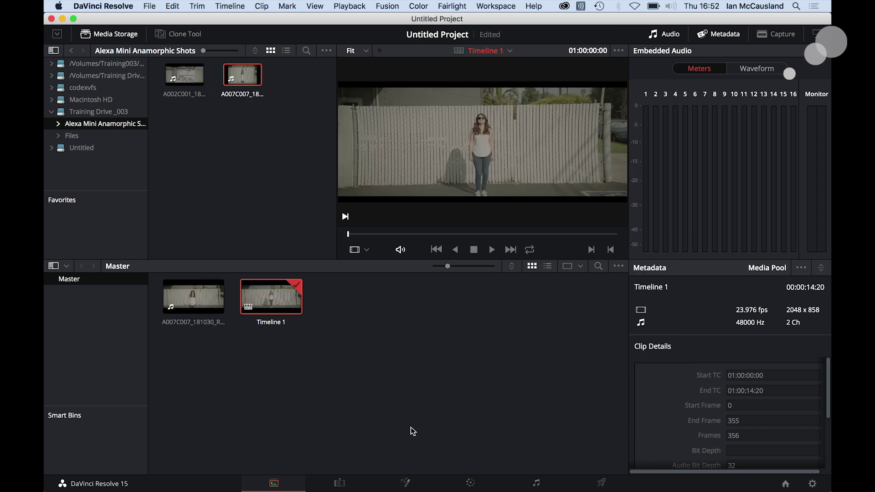
{"action": "key", "text": "shift+3"}
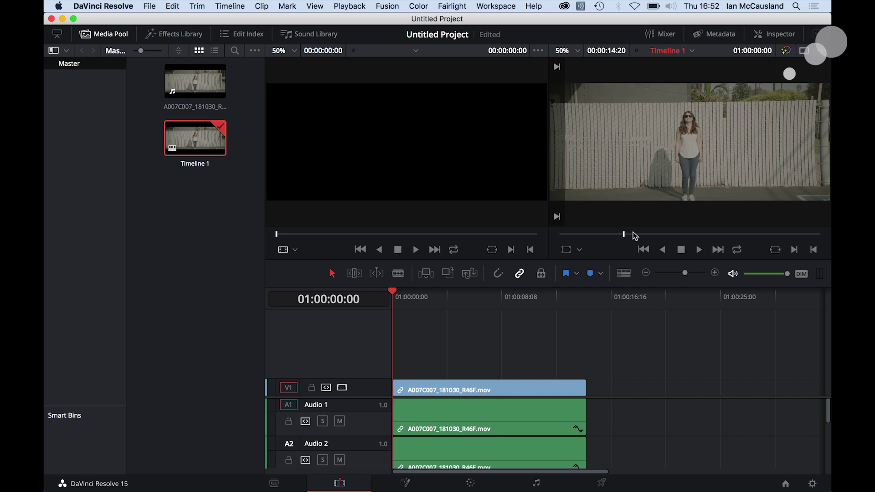
Scrub Timeline 1 to 01:00:06:17 to check the scope frame, then move to the Color page
{"action": "left_click_drag", "start_coordinate": [634, 236], "coordinate": [675, 236]}
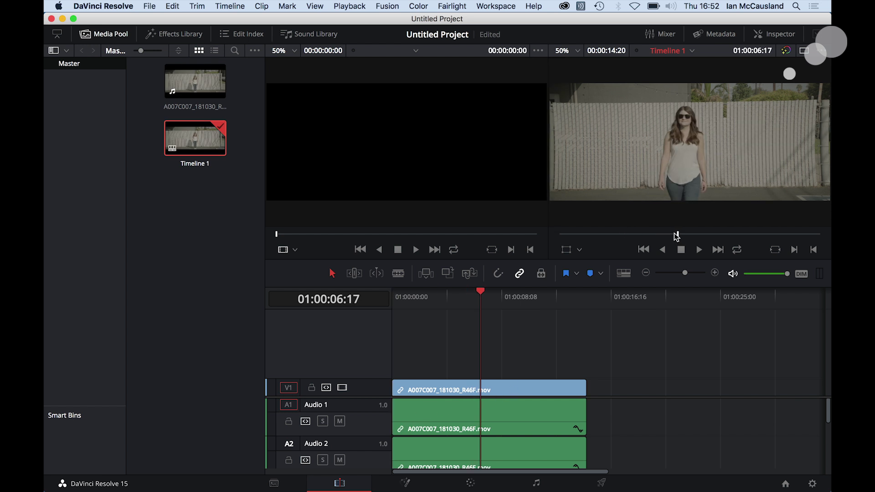
{"action": "left_click", "coordinate": [470, 483]}
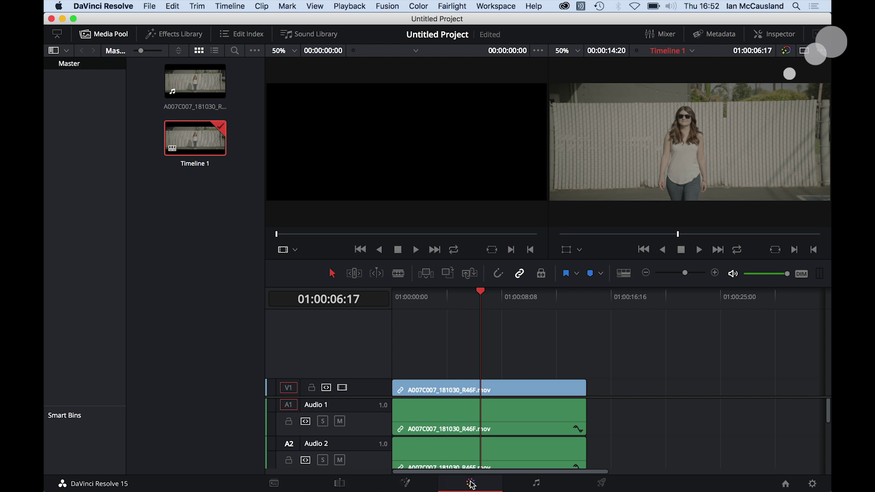